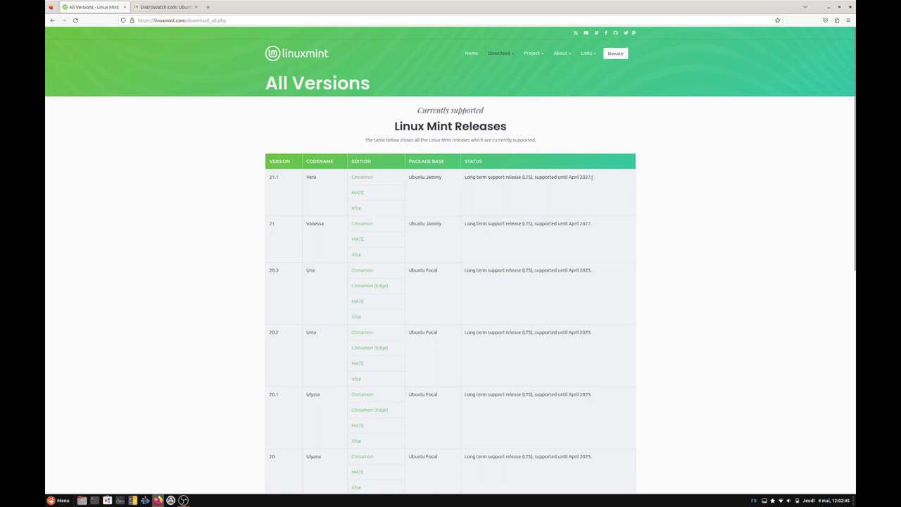
# Compare Linux Mint 21.1's support period with Ubuntu Cinnamon's releases and end-of-life dates on DistroWatch, and minimize the browser
pyautogui.moveTo(591, 176); pyautogui.dragTo(459, 179)
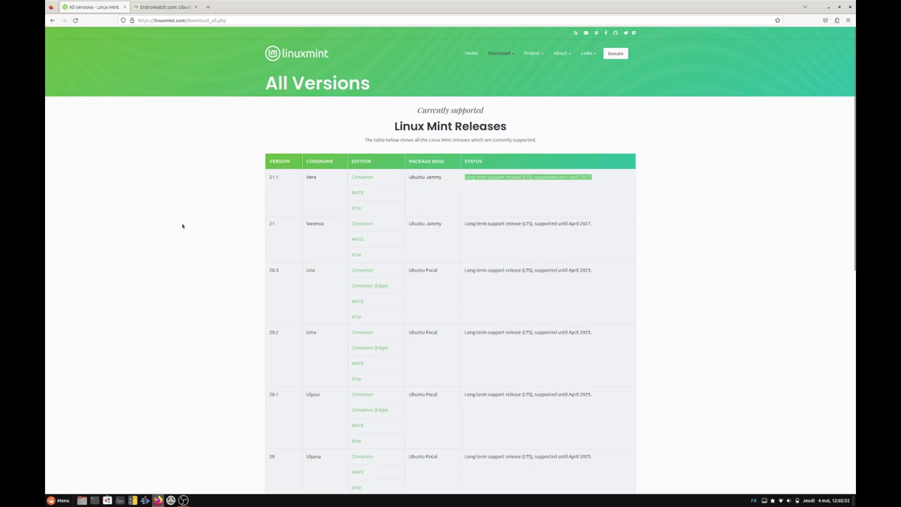
pyautogui.click(152, 8)
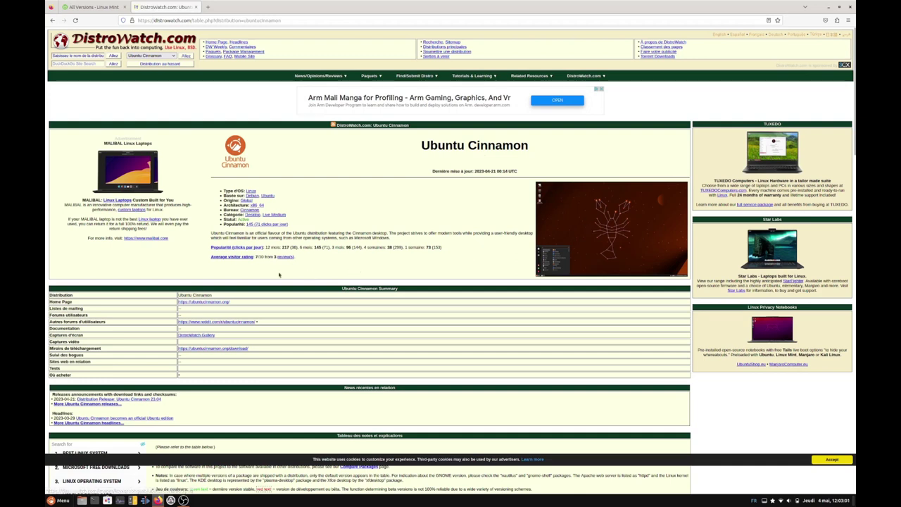
pyautogui.scroll(-2, 275, 274)
pyautogui.scroll(-5, 275, 274)
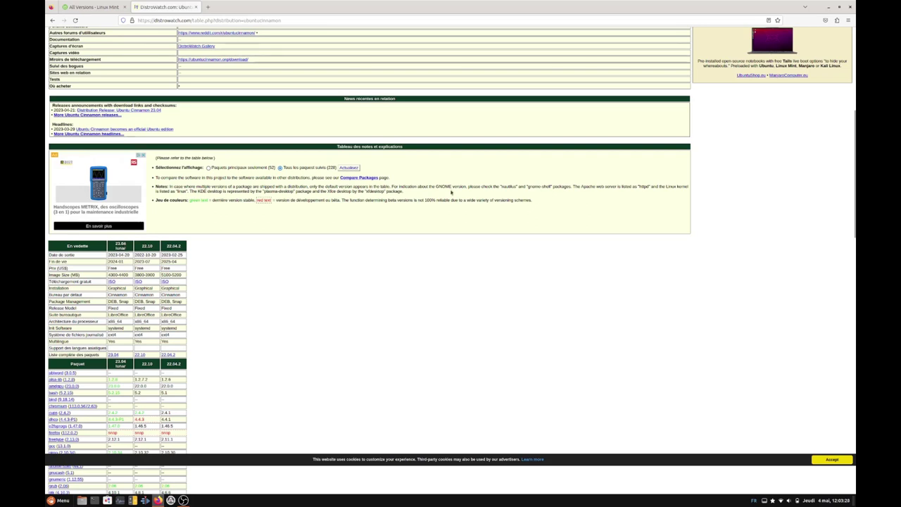
pyautogui.click(827, 8)
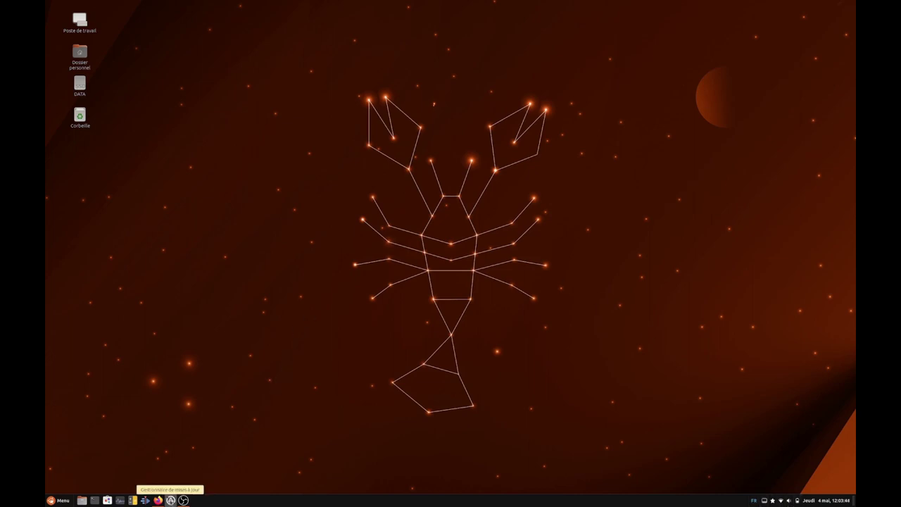
# Check for system updates in the update manager, authenticating with the account password, and open its settings
pyautogui.click(170, 499)
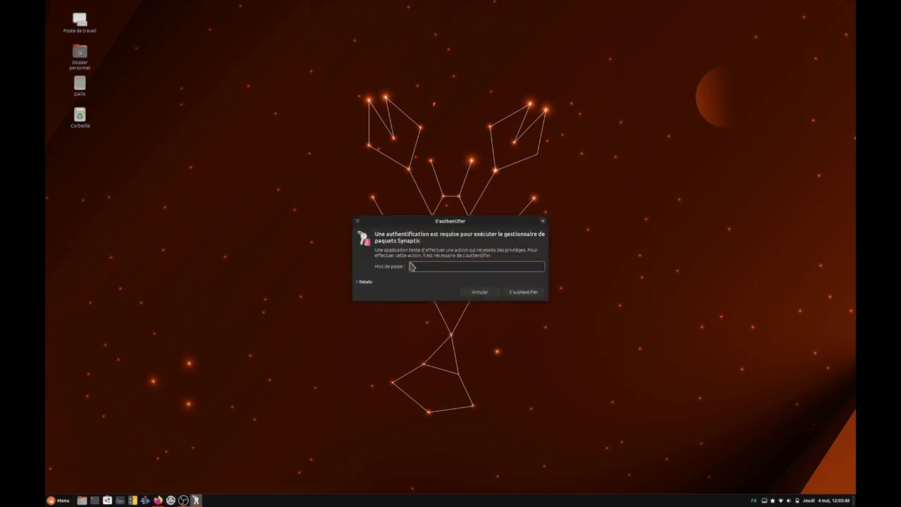
pyautogui.press('Return')
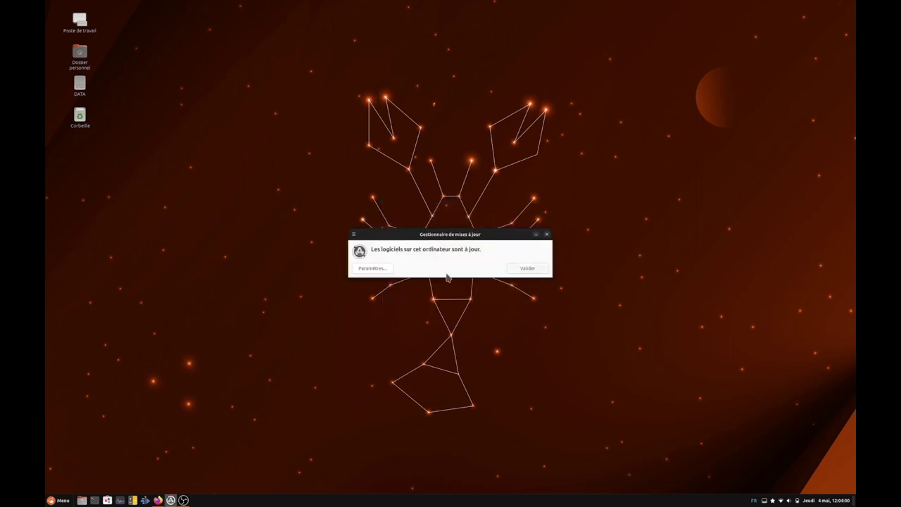
pyautogui.click(367, 269)
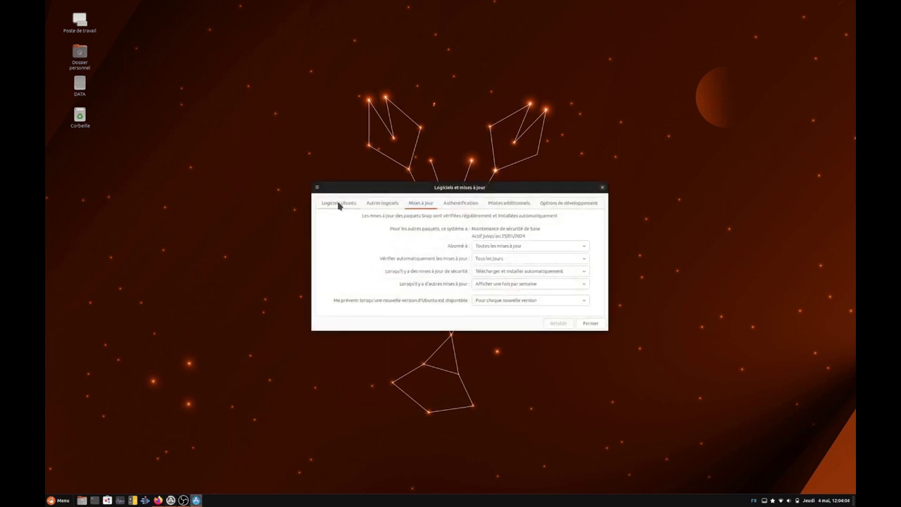
# Review the Ubuntu software, other software, updates, authentication and additional drivers settings, and close the settings and update manager
pyautogui.click(338, 205)
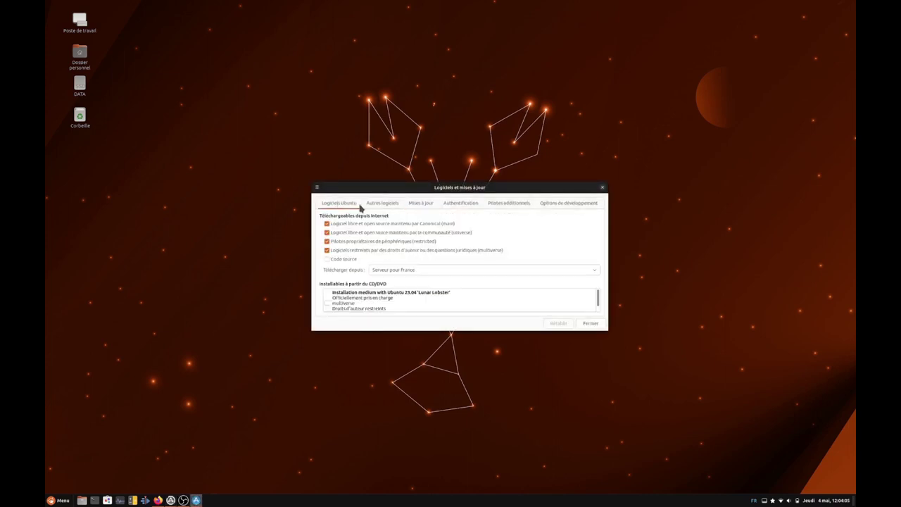
pyautogui.click(385, 203)
pyautogui.click(417, 204)
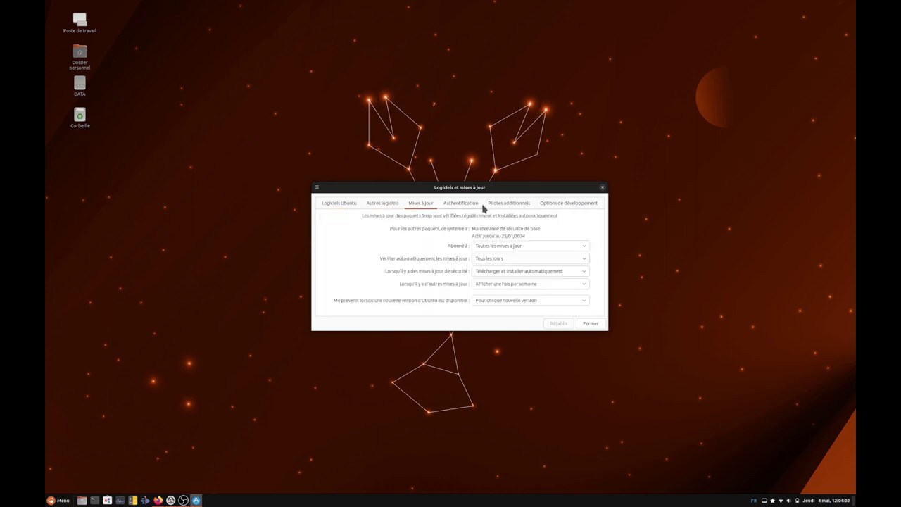
pyautogui.click(464, 204)
pyautogui.click(493, 204)
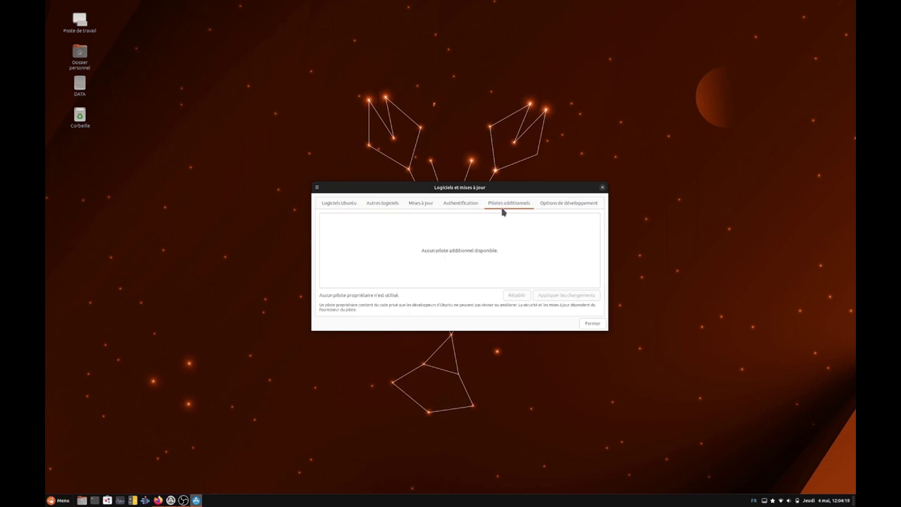
pyautogui.click(592, 324)
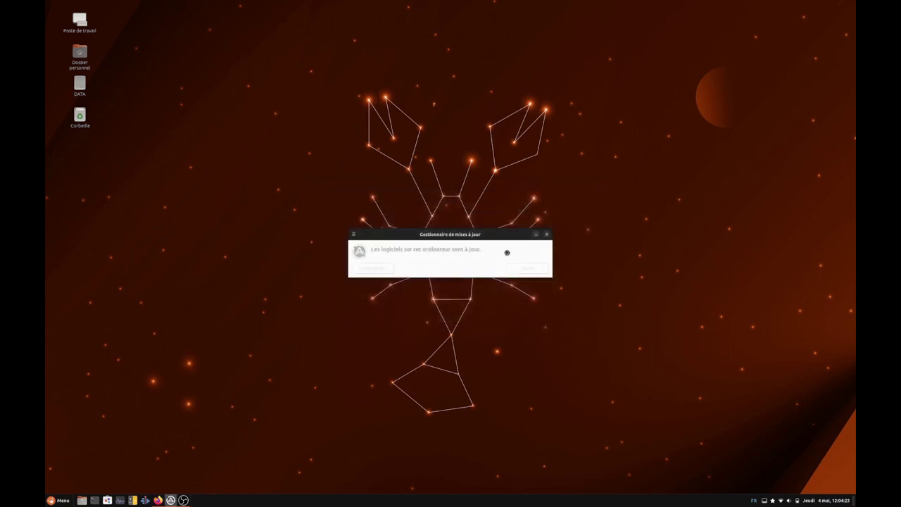
pyautogui.click(547, 235)
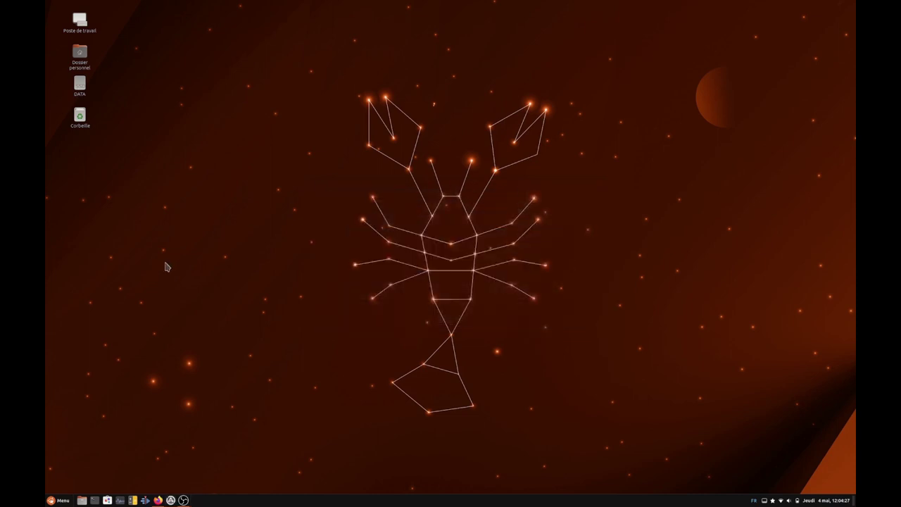
# Look through the application categories in the main menu, including accessories, office, games, sound and video, and administration
pyautogui.click(51, 498)
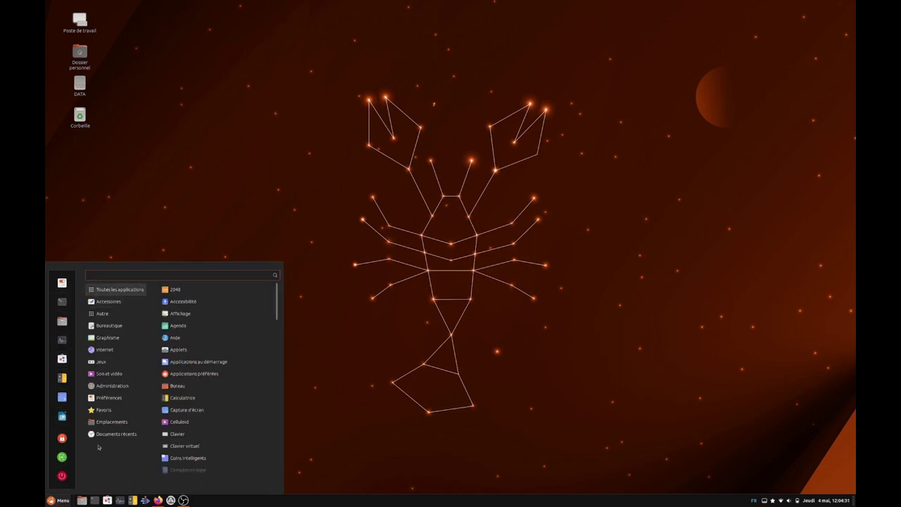
pyautogui.moveTo(109, 301)
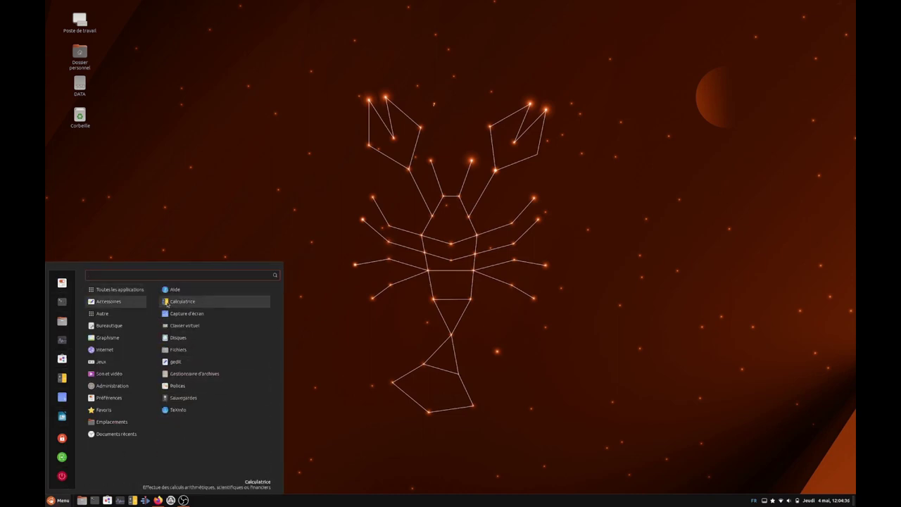
pyautogui.moveTo(164, 301); pyautogui.dragTo(133, 501)
pyautogui.moveTo(108, 337)
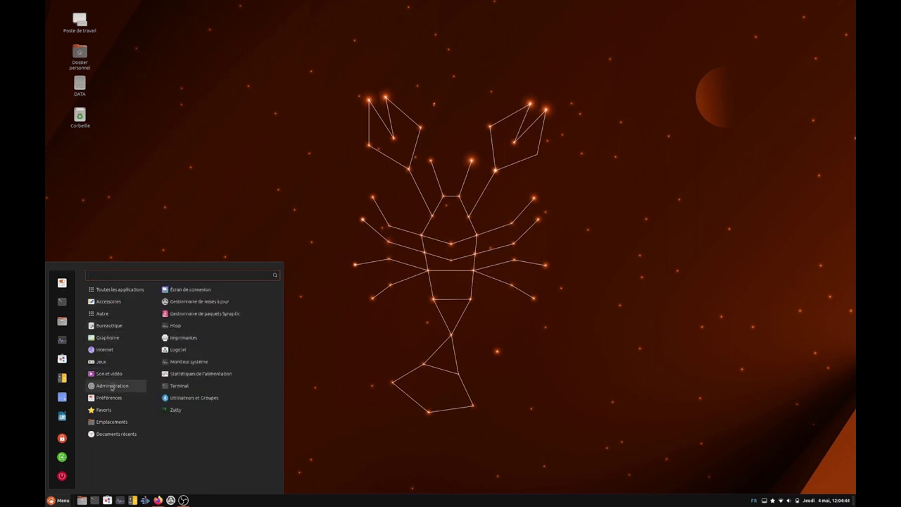
pyautogui.moveTo(105, 301)
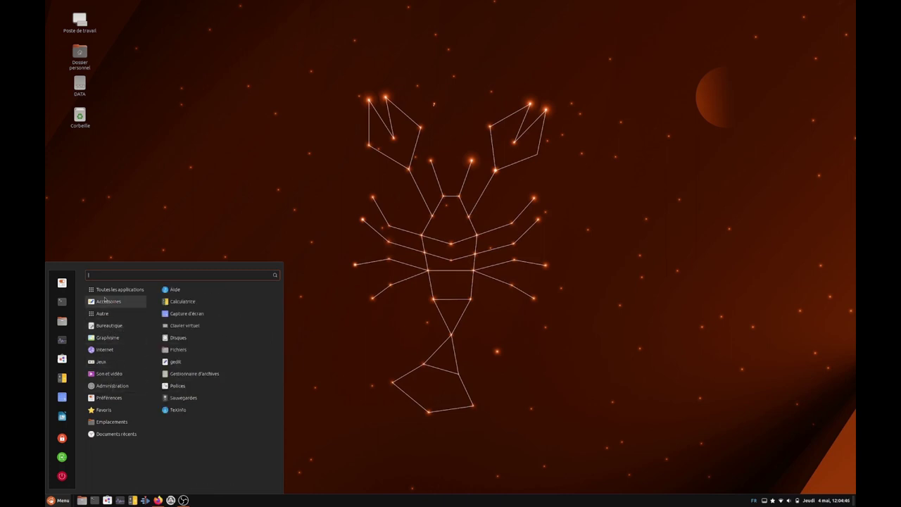
pyautogui.moveTo(102, 321)
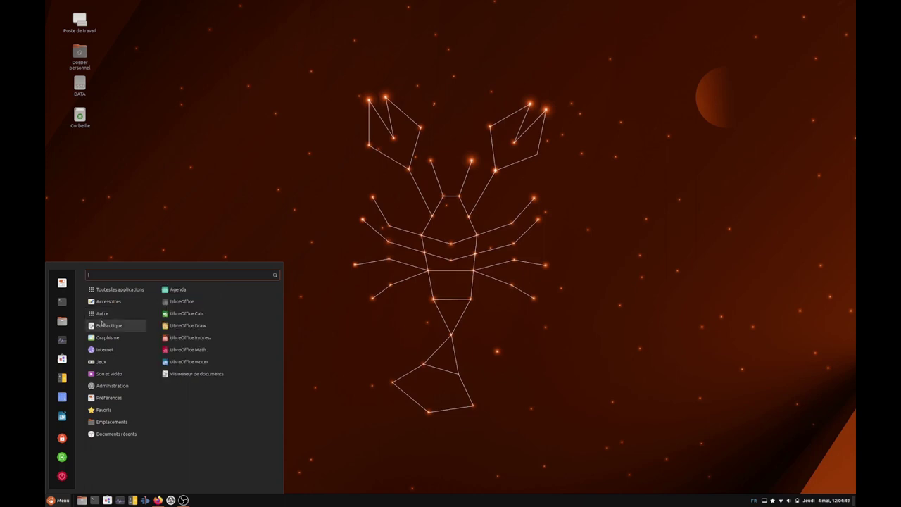
pyautogui.moveTo(106, 362)
pyautogui.moveTo(106, 377)
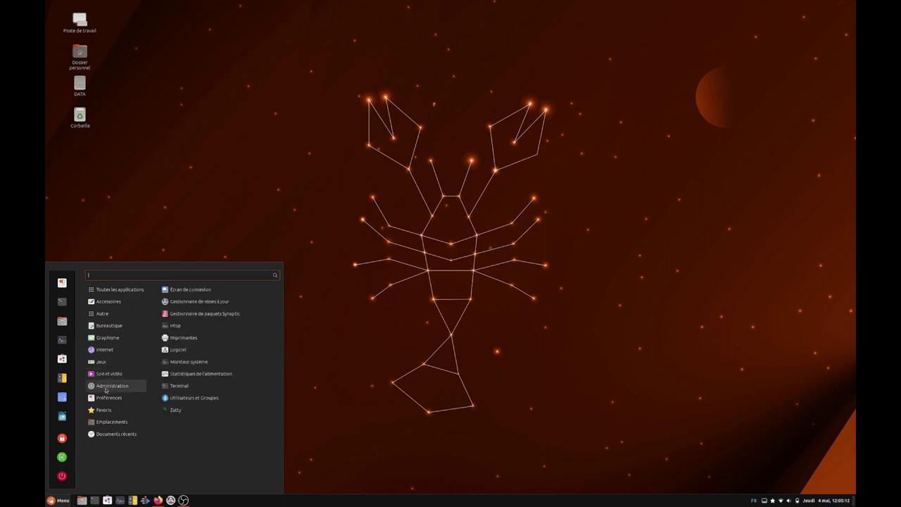
pyautogui.moveTo(104, 408)
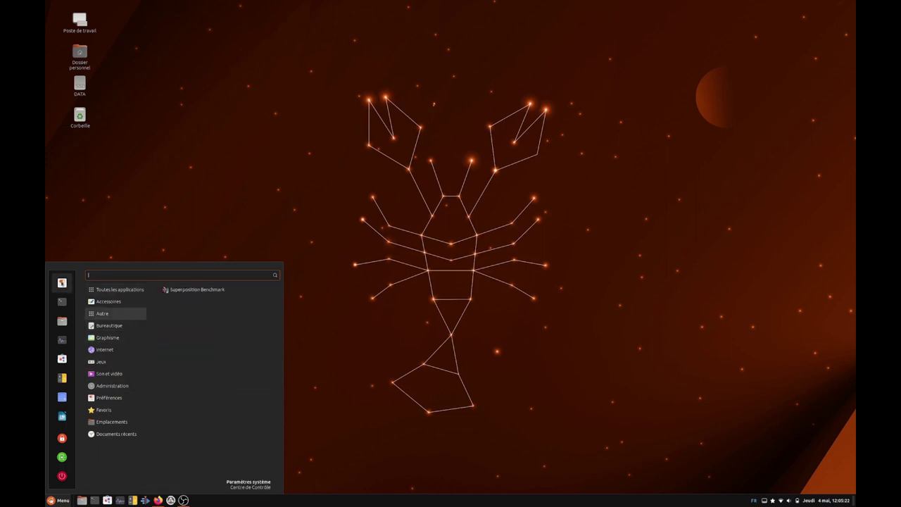
# Open the system settings and enlarge and reposition the window so all the setting categories fit
pyautogui.click(62, 282)
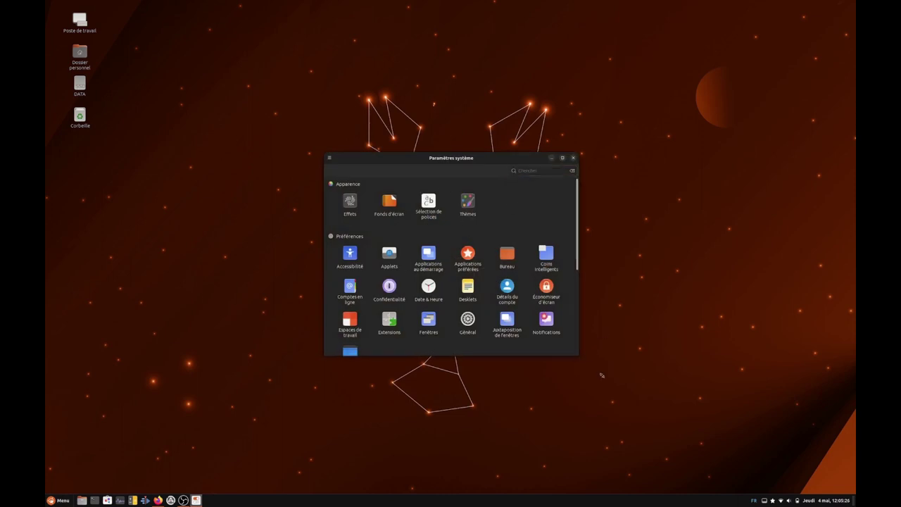
pyautogui.moveTo(577, 354); pyautogui.dragTo(807, 489)
pyautogui.moveTo(621, 162); pyautogui.dragTo(506, 84)
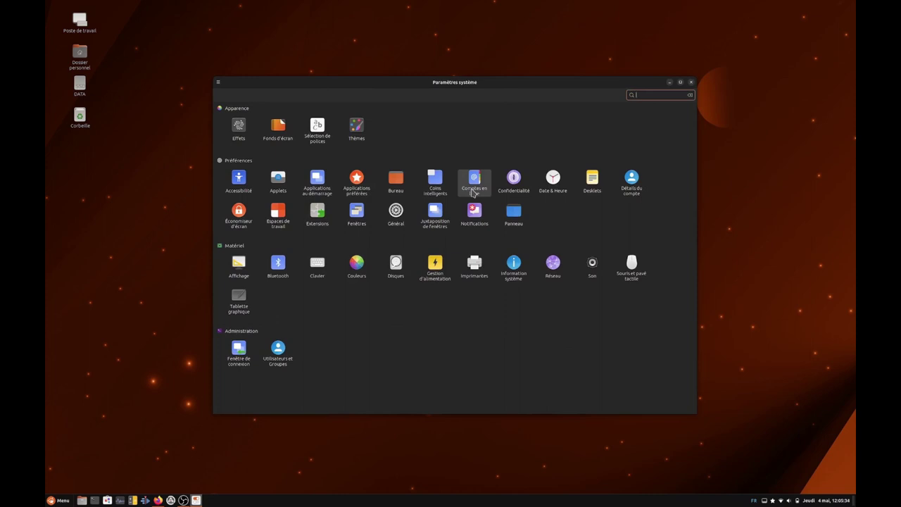
# Review the desktop effects and theme settings, and return to the settings overview
pyautogui.click(238, 127)
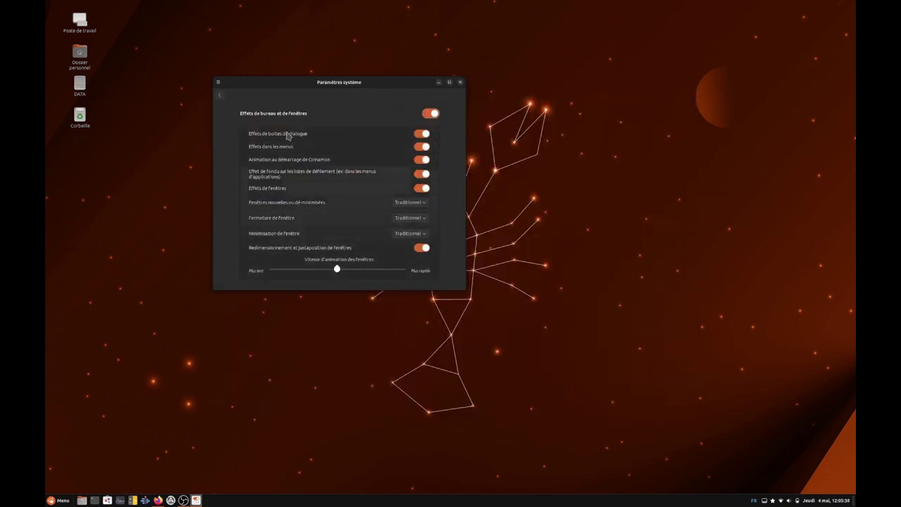
pyautogui.click(220, 95)
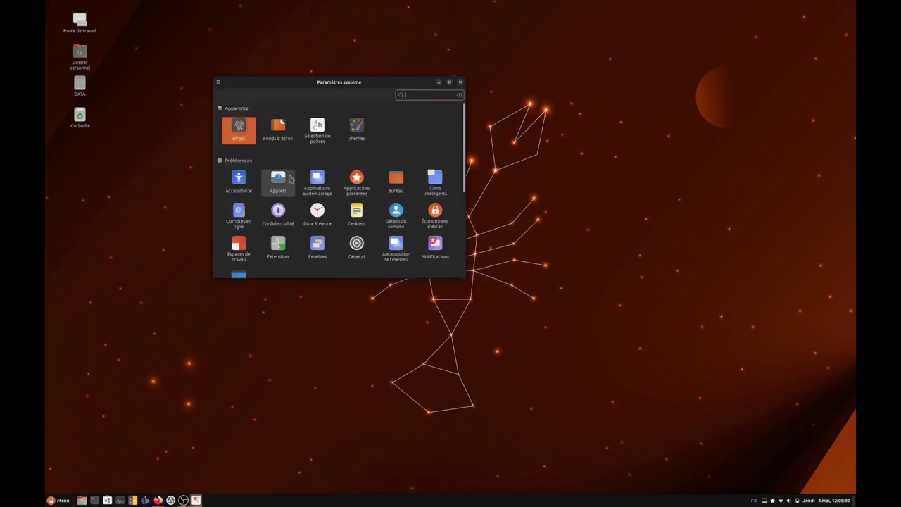
pyautogui.click(357, 130)
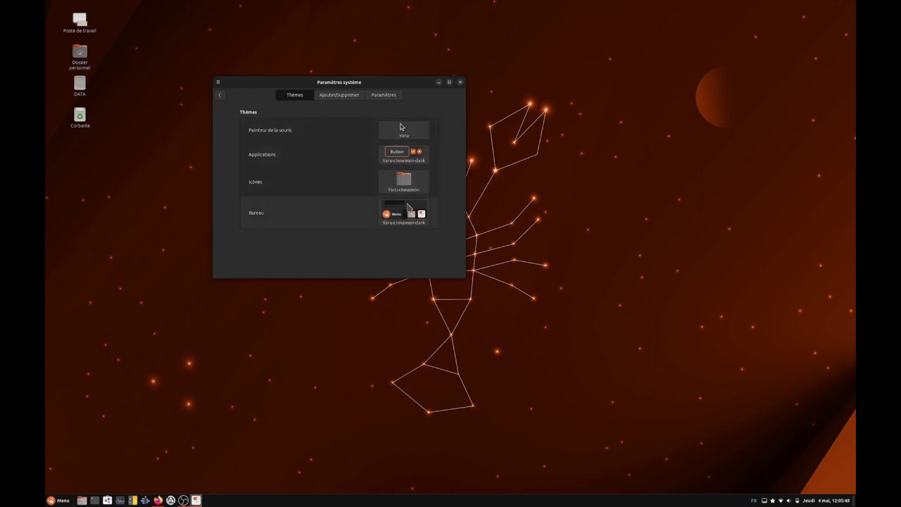
pyautogui.click(219, 99)
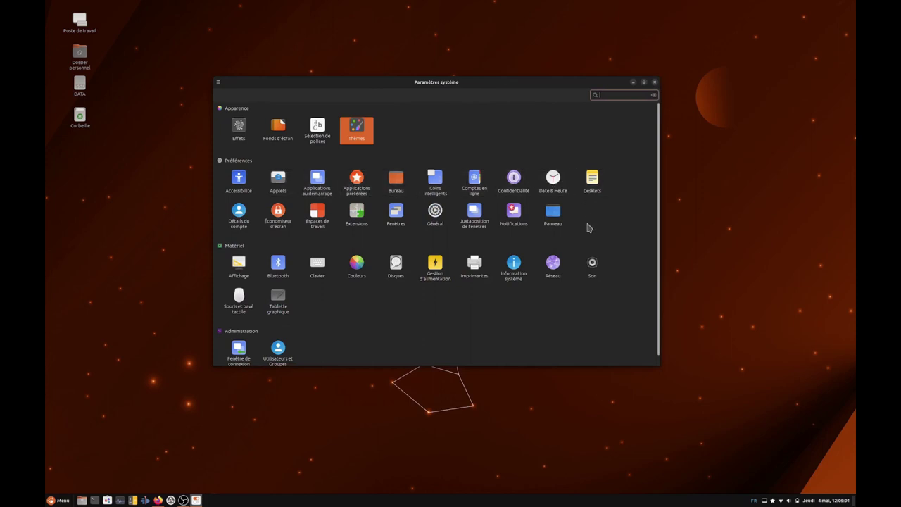
# Review the General settings and the system information page, and return to the settings overview
pyautogui.click(434, 215)
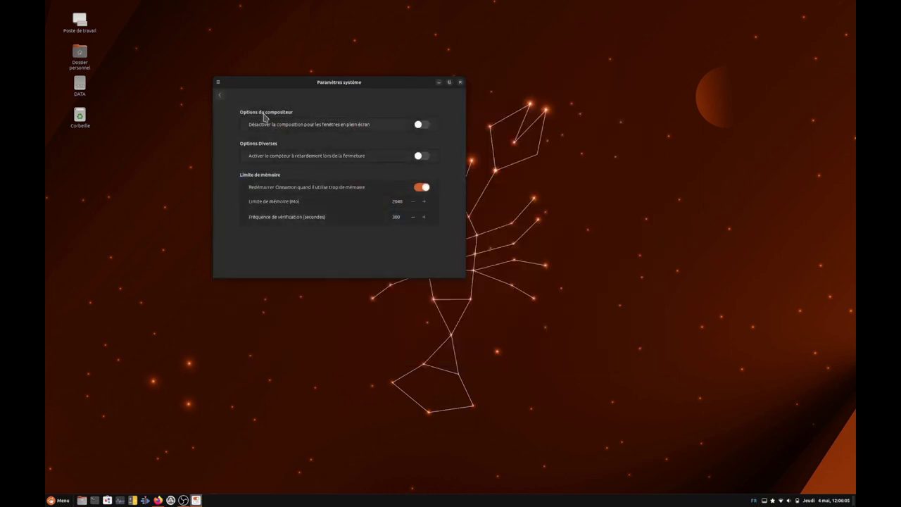
pyautogui.click(218, 94)
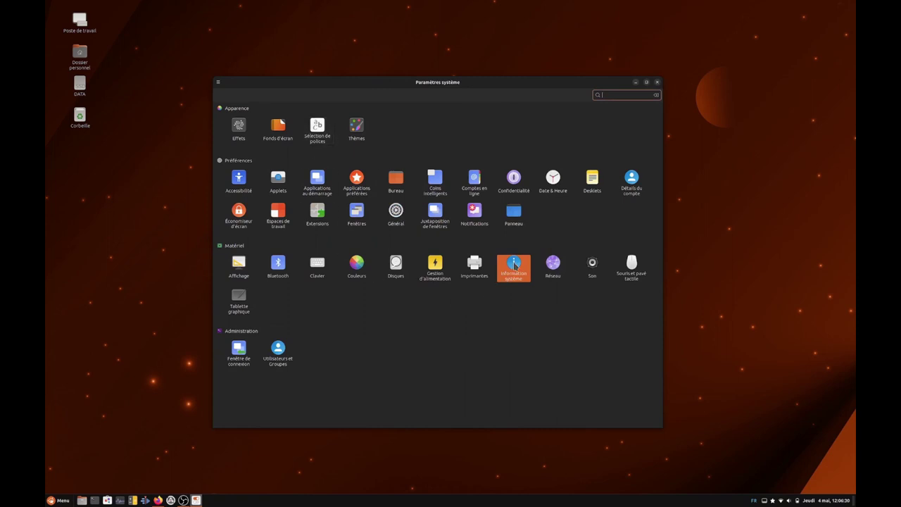
pyautogui.click(515, 264)
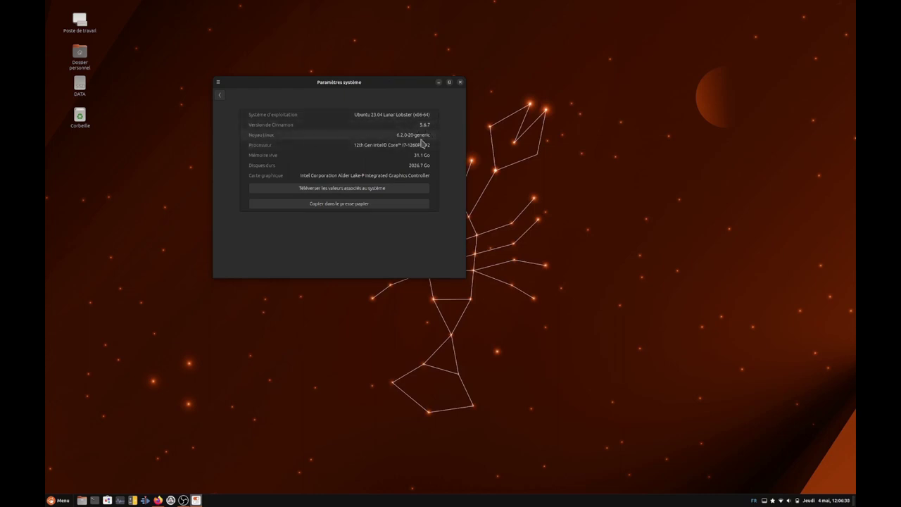
pyautogui.click(220, 96)
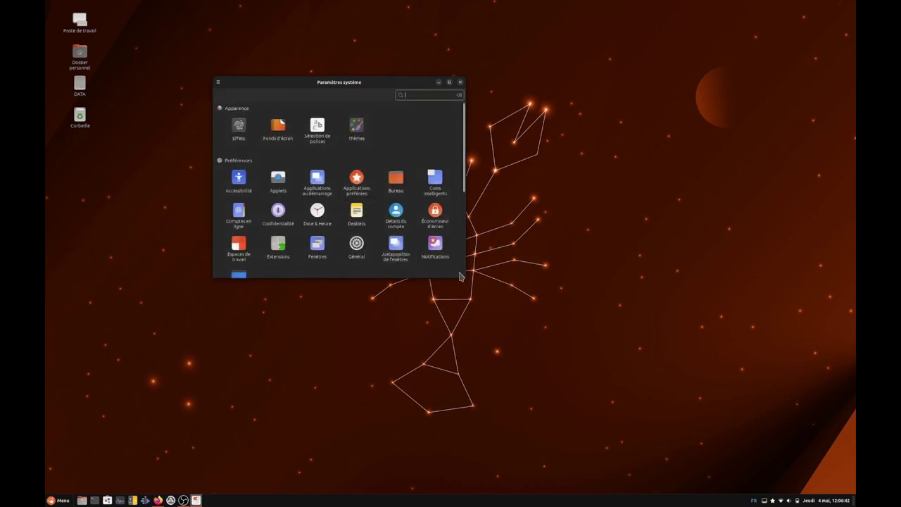
# Enlarge the settings window, open the Disks utility and inspect the partitions of both 1.0 TB disks
pyautogui.moveTo(467, 278); pyautogui.dragTo(730, 411)
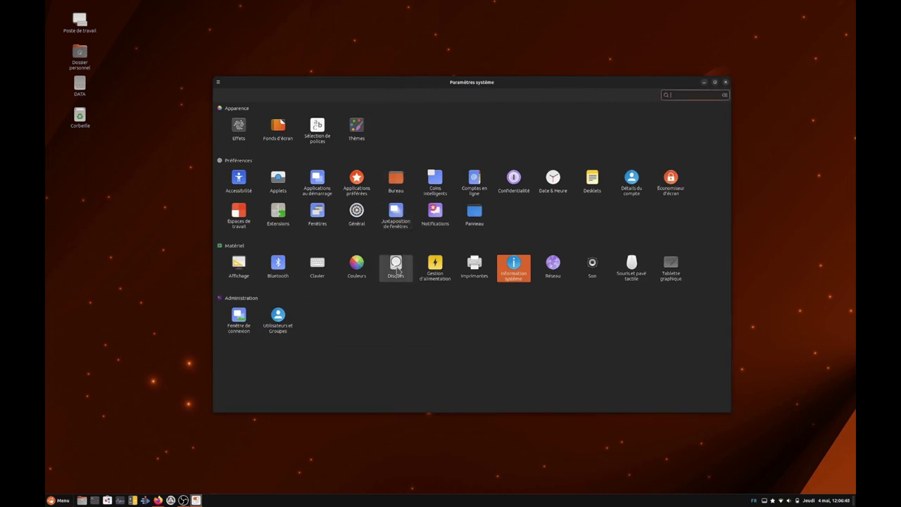
pyautogui.click(397, 268)
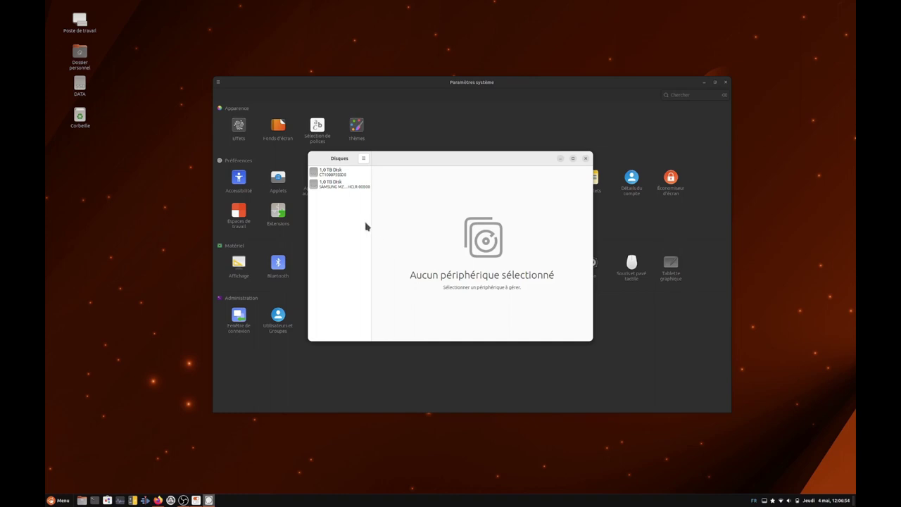
pyautogui.click(335, 173)
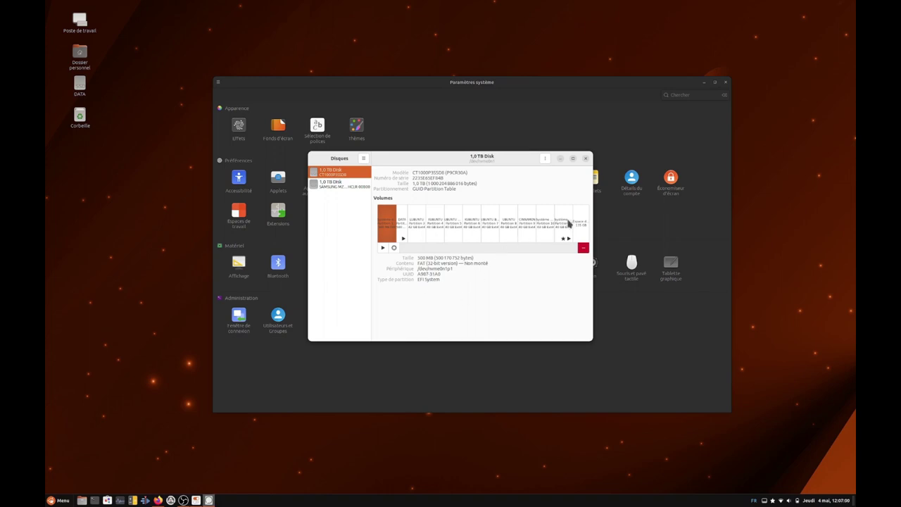
pyautogui.click(562, 224)
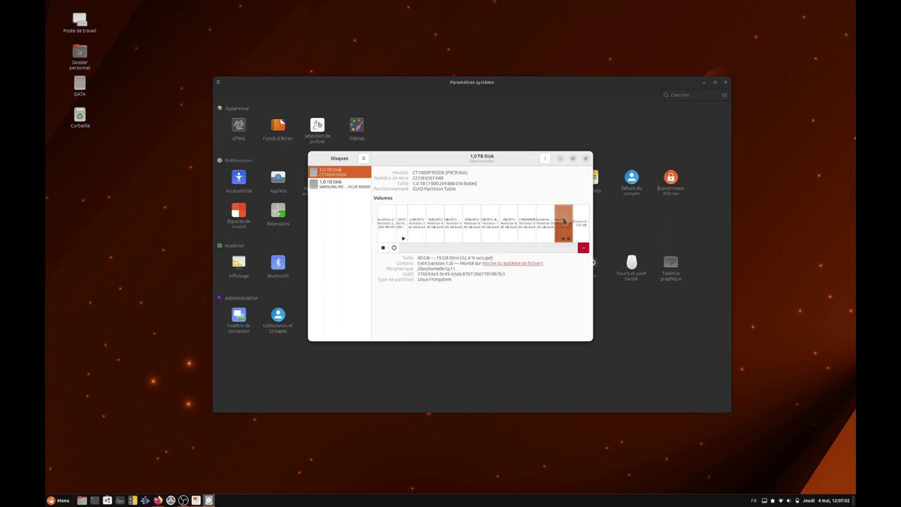
pyautogui.click(335, 185)
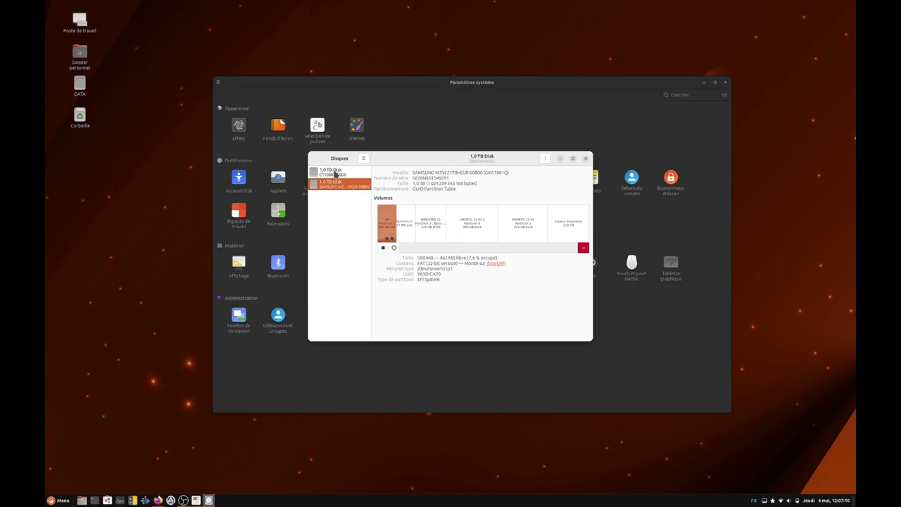
pyautogui.click(336, 171)
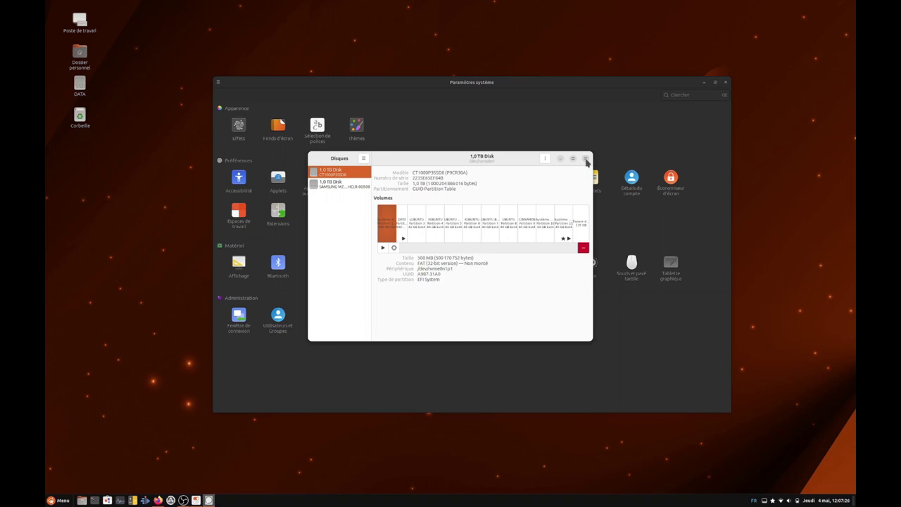
# Close the Disks utility and minimize the system settings window
pyautogui.click(587, 159)
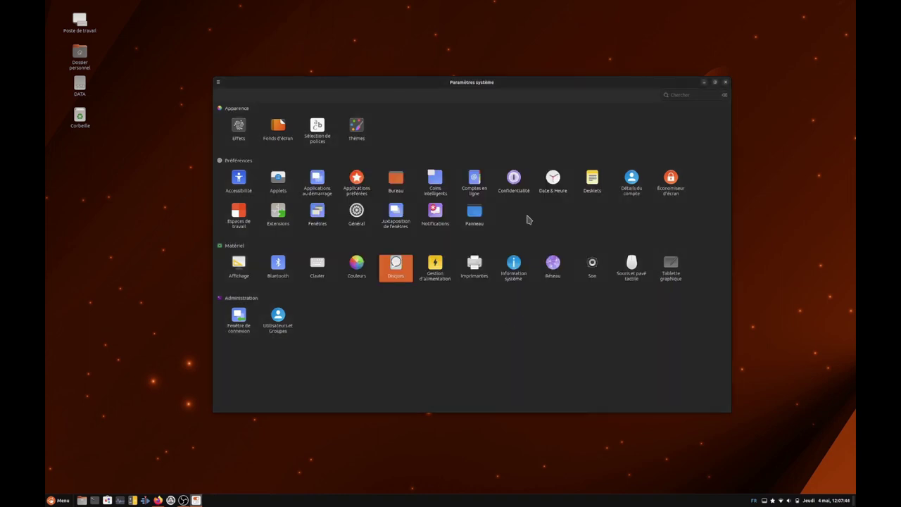
pyautogui.click(705, 82)
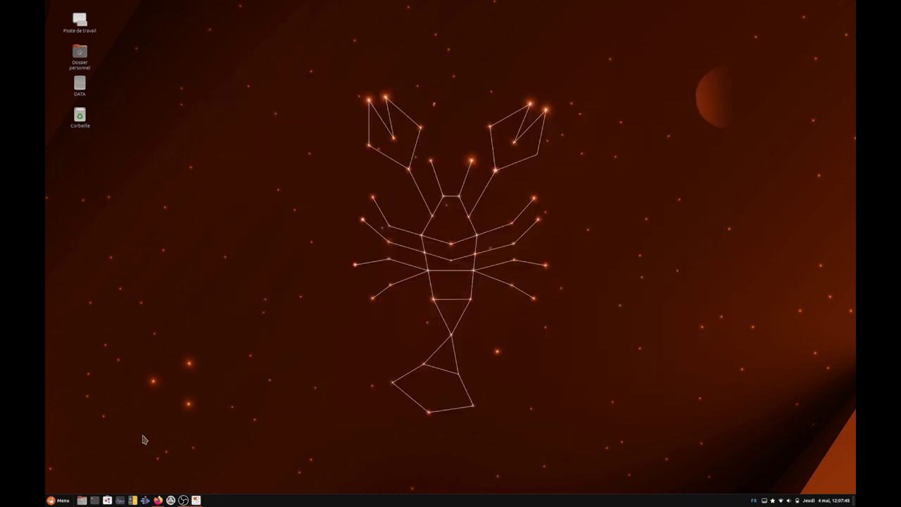
# Open the file manager, check its version in the About information, and close it
pyautogui.click(81, 500)
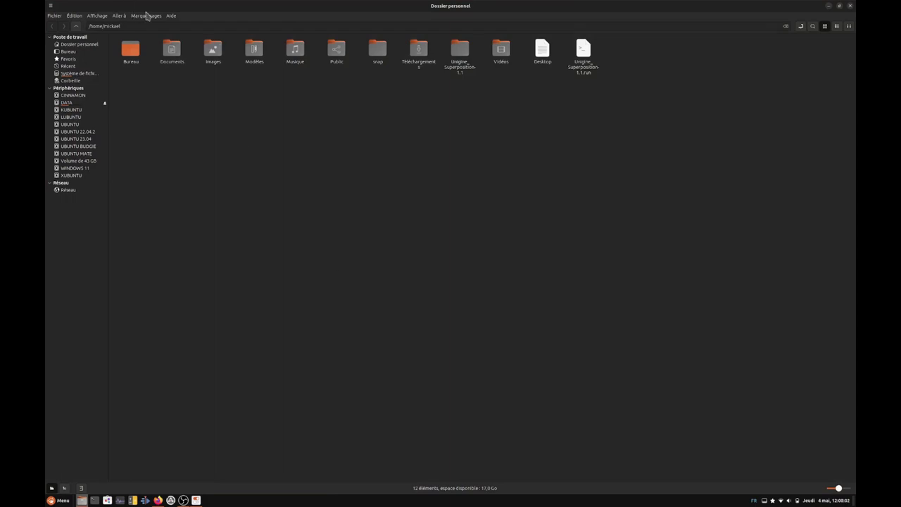
pyautogui.click(171, 16)
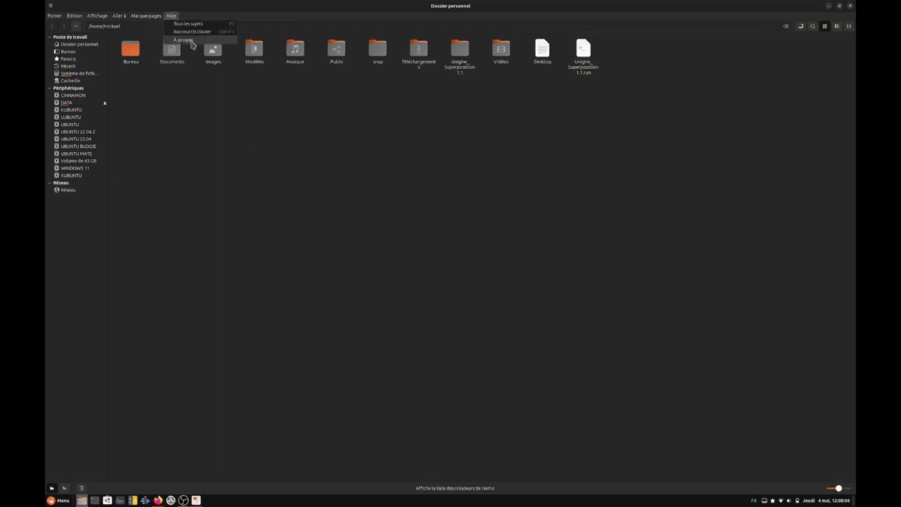
pyautogui.click(191, 43)
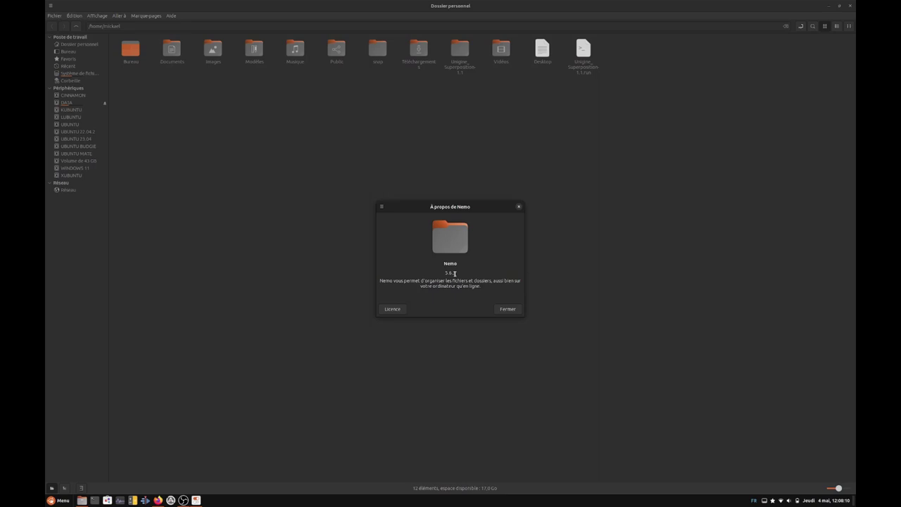
pyautogui.click(508, 311)
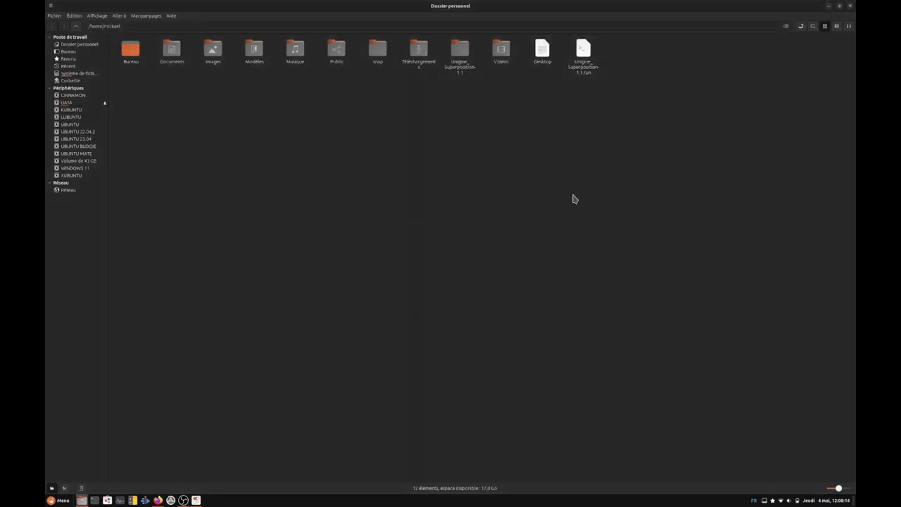
pyautogui.click(850, 7)
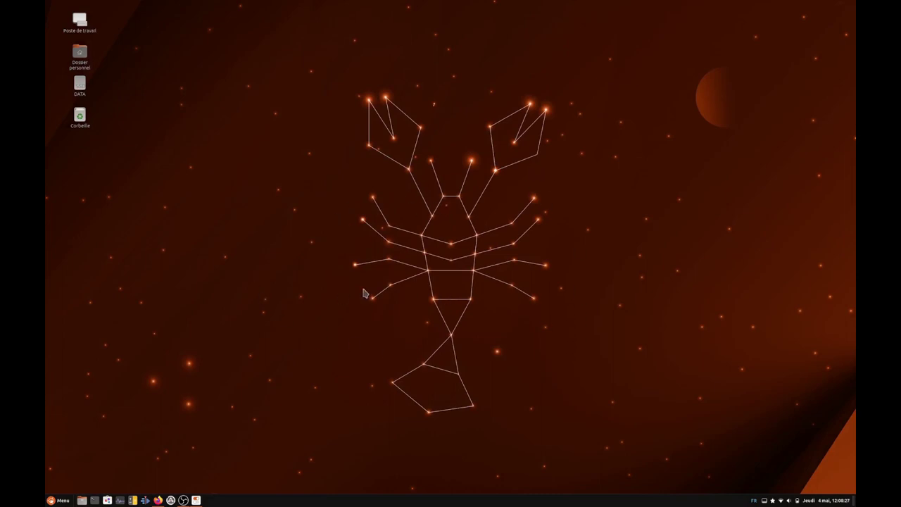
# Open the desktop's icon layout customization window, review its options, and close it
pyautogui.rightClick(389, 240)
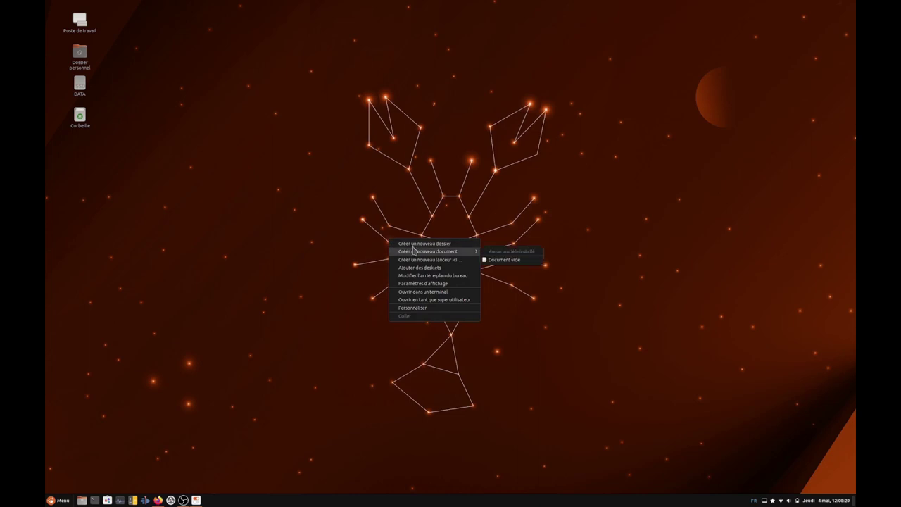
pyautogui.click(413, 307)
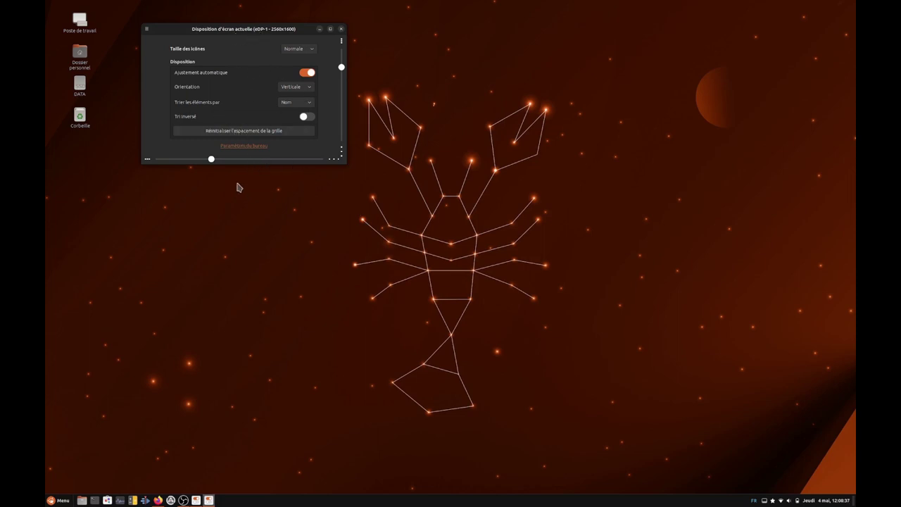
pyautogui.click(340, 31)
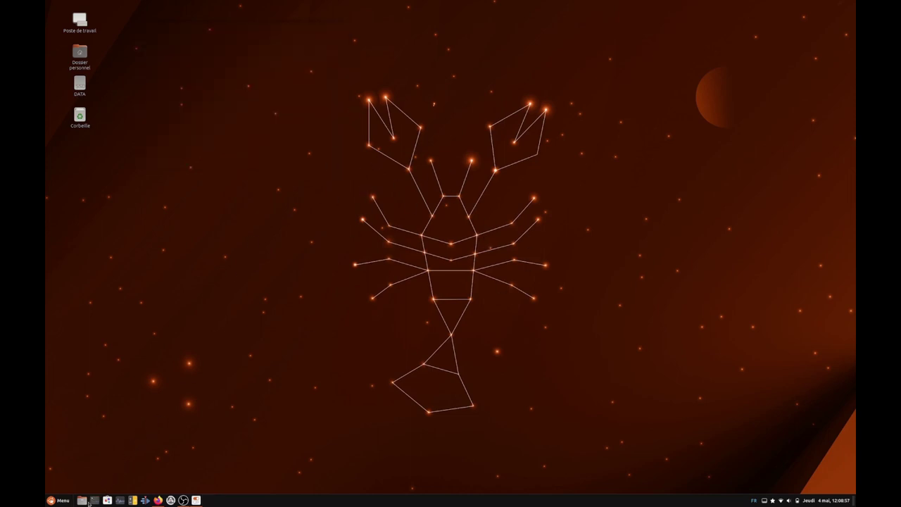
# Open the spreadsheet HTOP RAPIDE 2023_internet.ods from the DATA volume
pyautogui.click(81, 500)
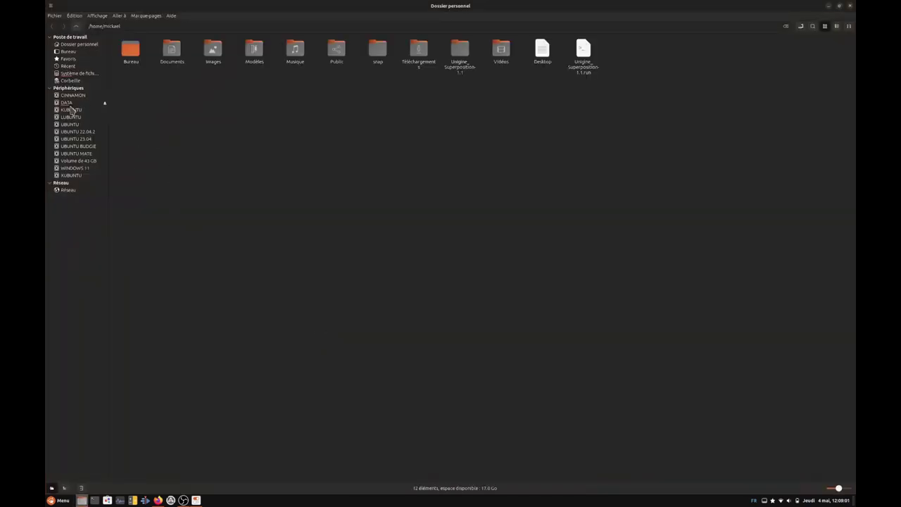
pyautogui.click(68, 103)
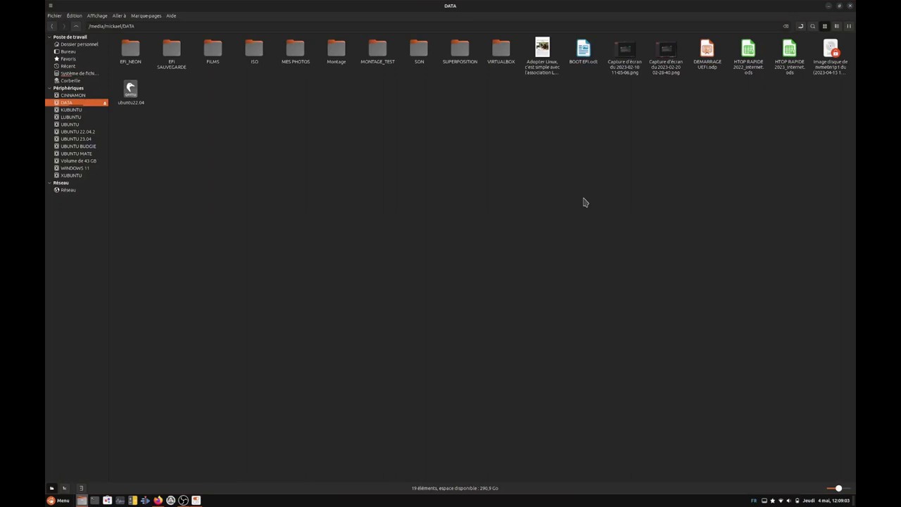
pyautogui.doubleClick(791, 57)
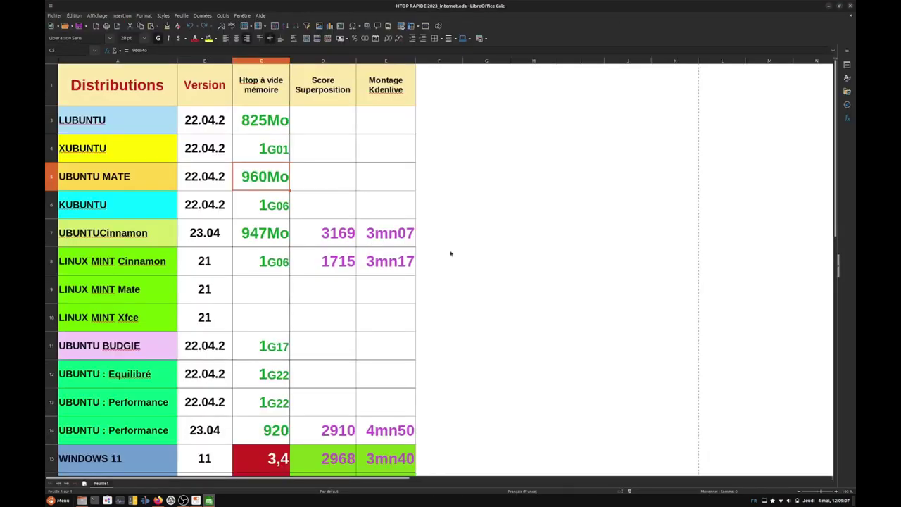
# Compare the distributions' idle memory, Superposition scores and Kdenlive times, selecting the Linux Mint Cinnamon Superposition score
pyautogui.scroll(-1, 464, 261)
pyautogui.scroll(1, 373, 131)
pyautogui.scroll(-1, 453, 281)
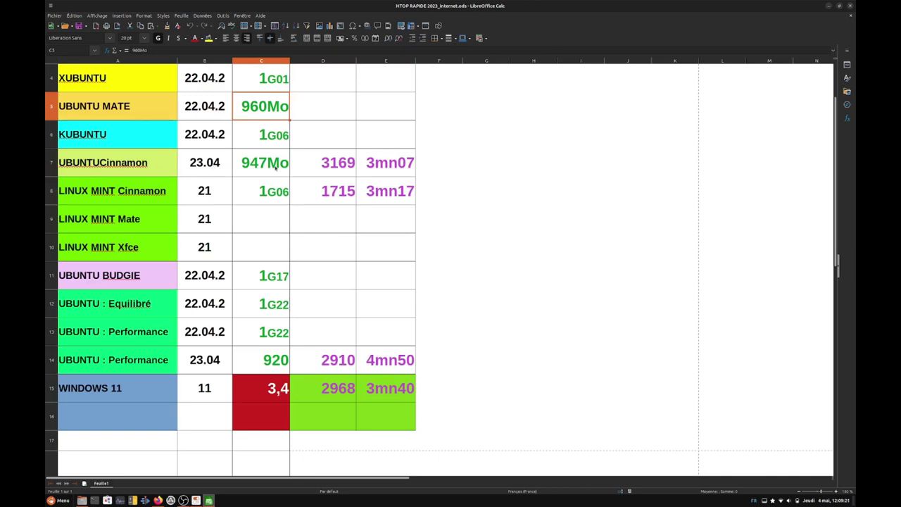
pyautogui.scroll(1, 270, 79)
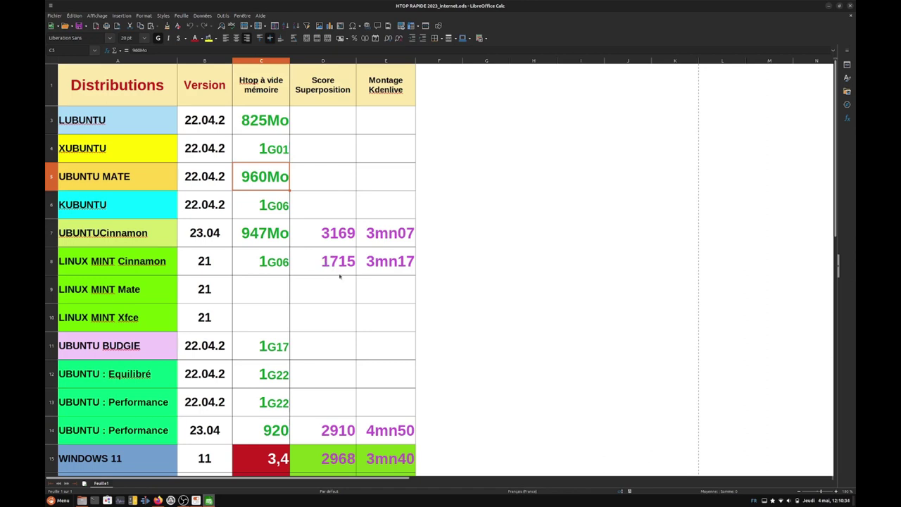
pyautogui.click(334, 260)
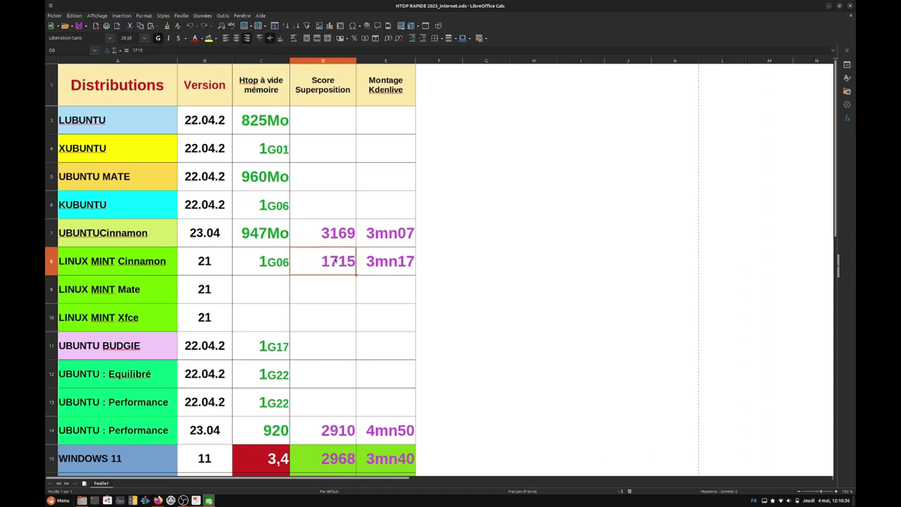
pyautogui.scroll(-2, 343, 356)
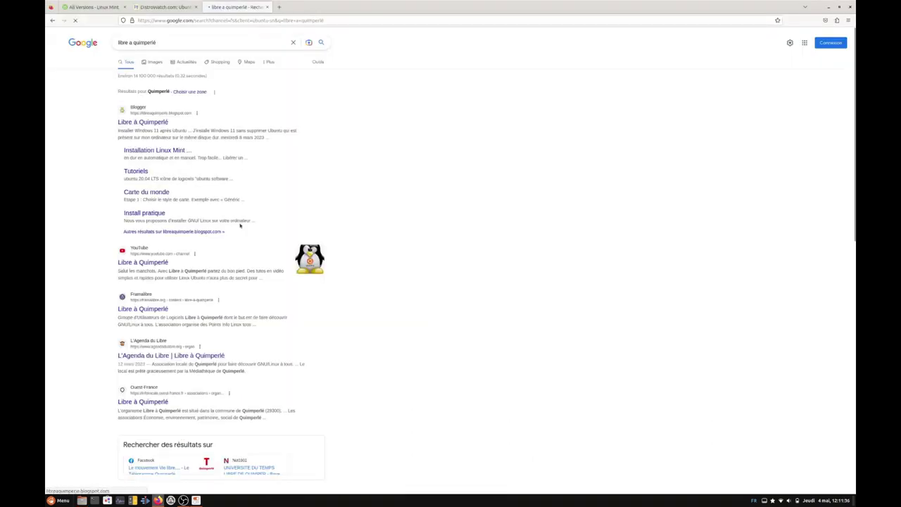
# In the web browser, open the Libre à Quimperlé blog from the search results and go to its Htop a vide page
pyautogui.click(239, 225)
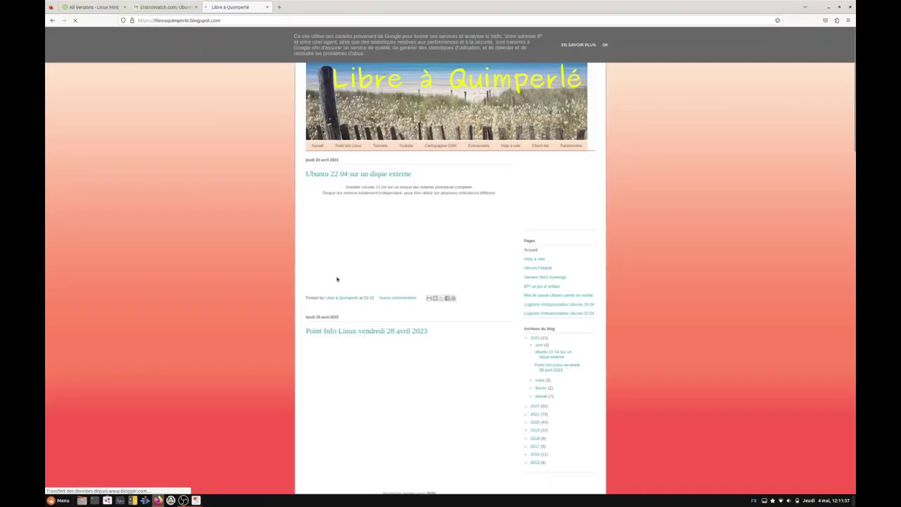
pyautogui.click(512, 147)
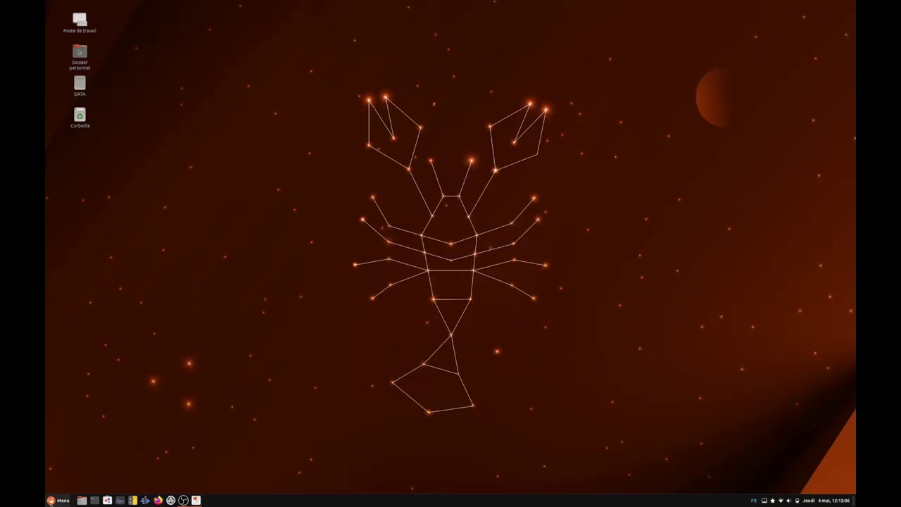
# Browse the application menu, including the Administration and Autre categories, and close it
pyautogui.click(51, 499)
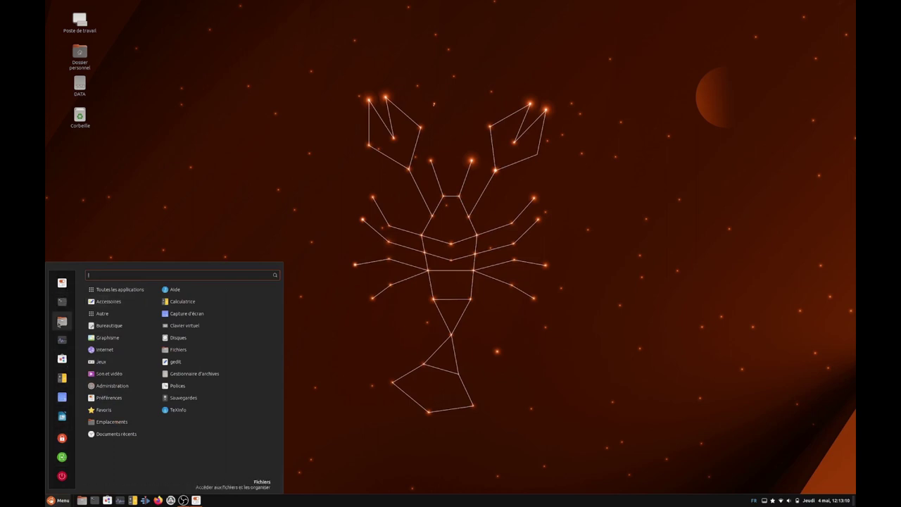
pyautogui.moveTo(112, 385)
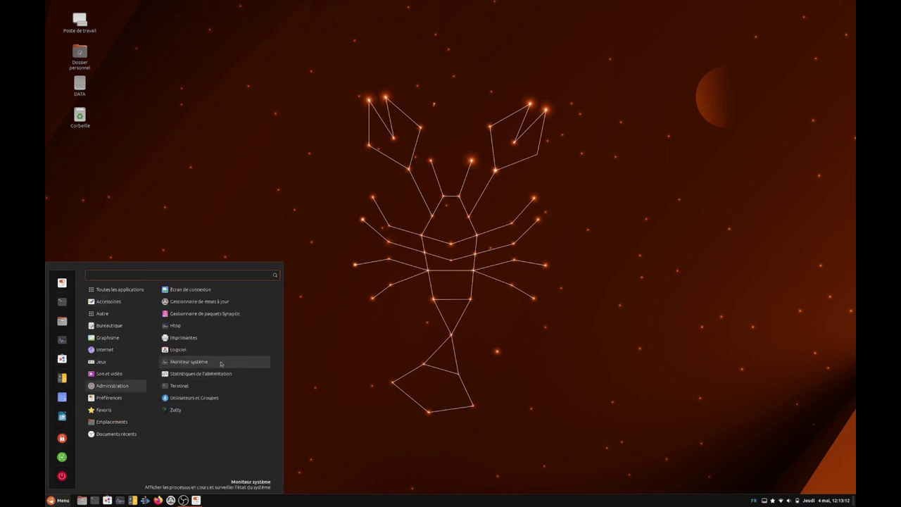
pyautogui.moveTo(99, 435)
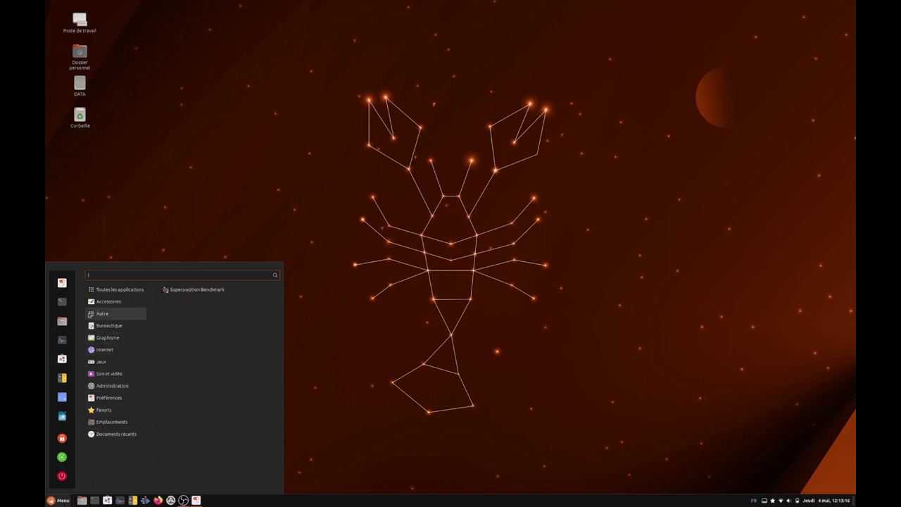
pyautogui.click(405, 204)
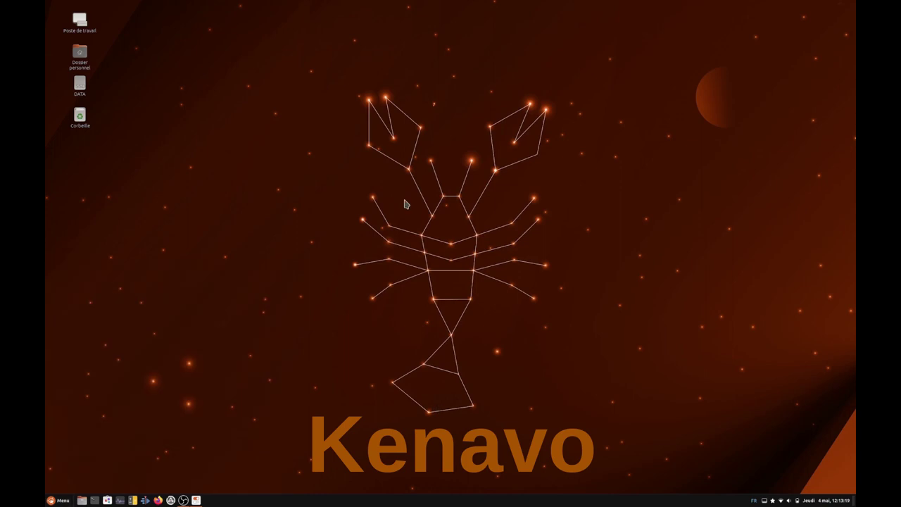